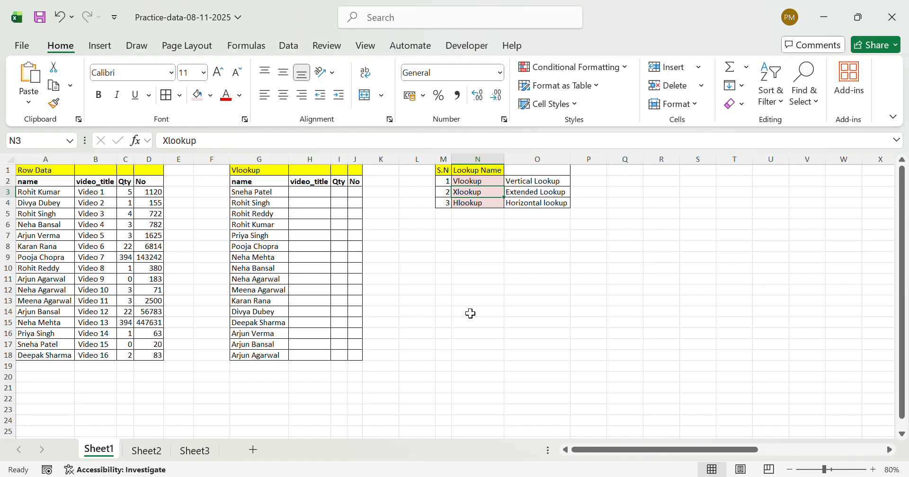
Review the lookup function names and their full forms in the reference table at N2:O4
{"action": "key", "text": "Up"}
{"action": "key", "text": "Right"}
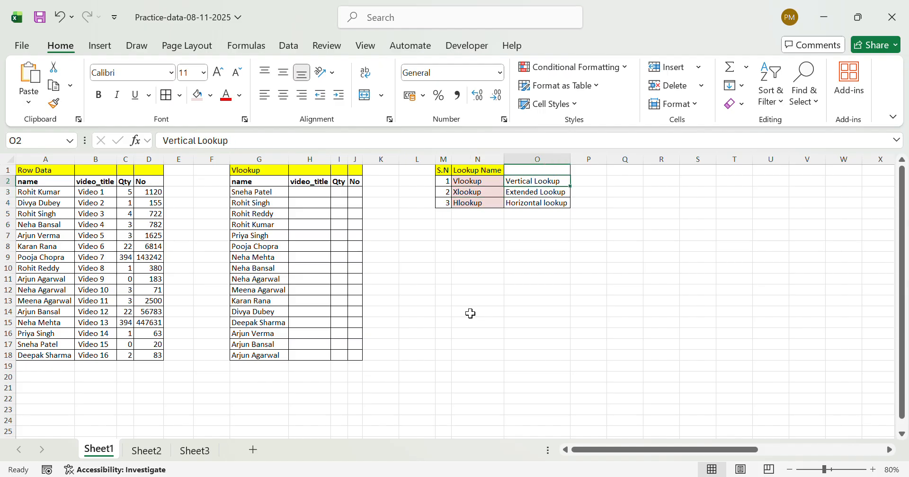
{"action": "key", "text": "Down"}
{"action": "key", "text": "Left"}
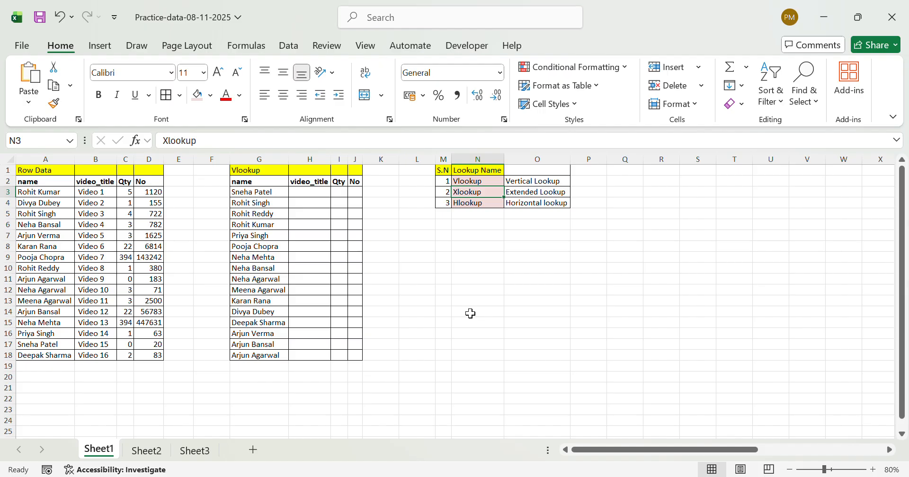
{"action": "key", "text": "Right"}
{"action": "key", "text": "Left"}
{"action": "key", "text": "Up"}
{"action": "key", "text": "Down"}
{"action": "key", "text": "Down"}
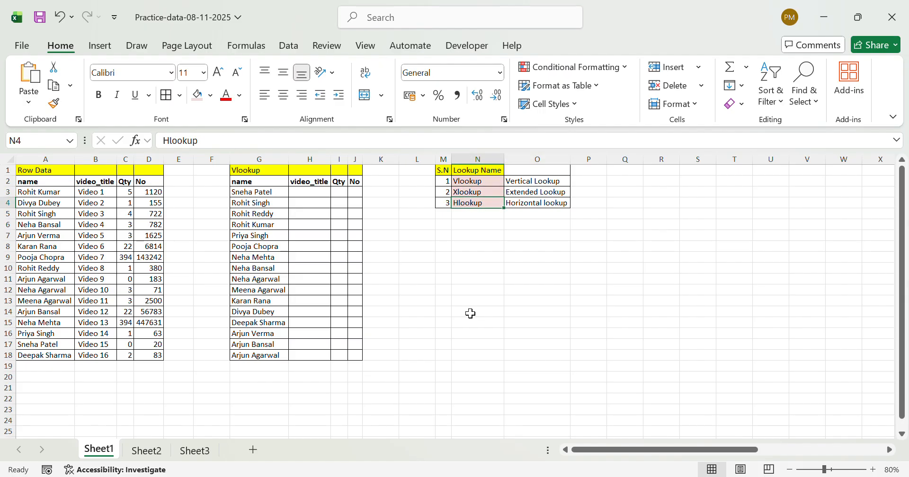
{"action": "key", "text": "Right"}
{"action": "key", "text": "Up"}
{"action": "key", "text": "Up"}
{"action": "key", "text": "Up"}
{"action": "key", "text": "Down"}
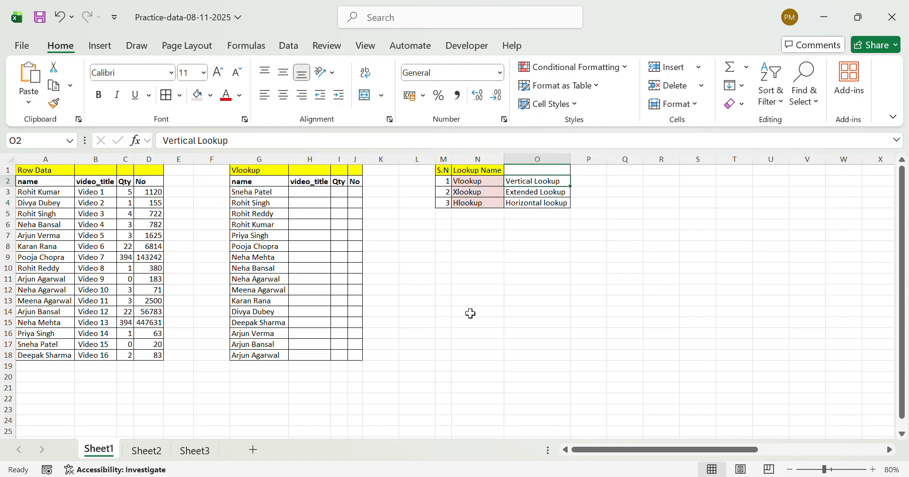
{"action": "key", "text": "Down"}
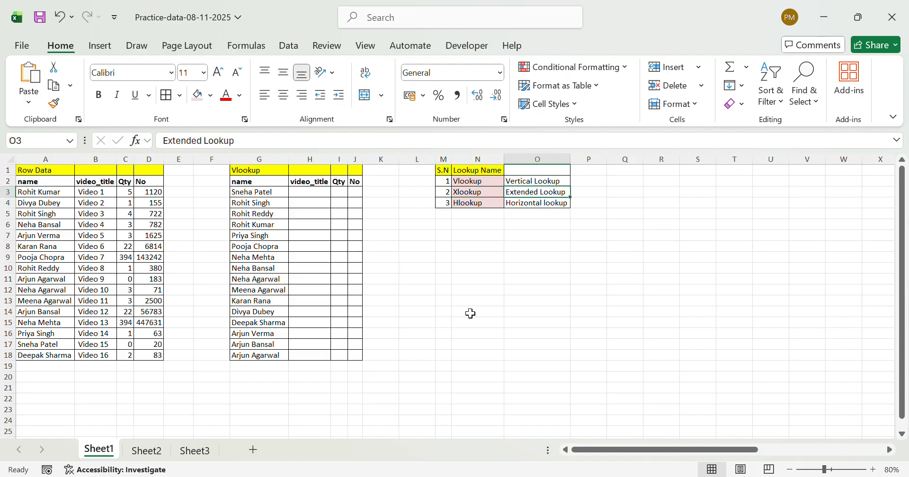
{"action": "key", "text": "Down"}
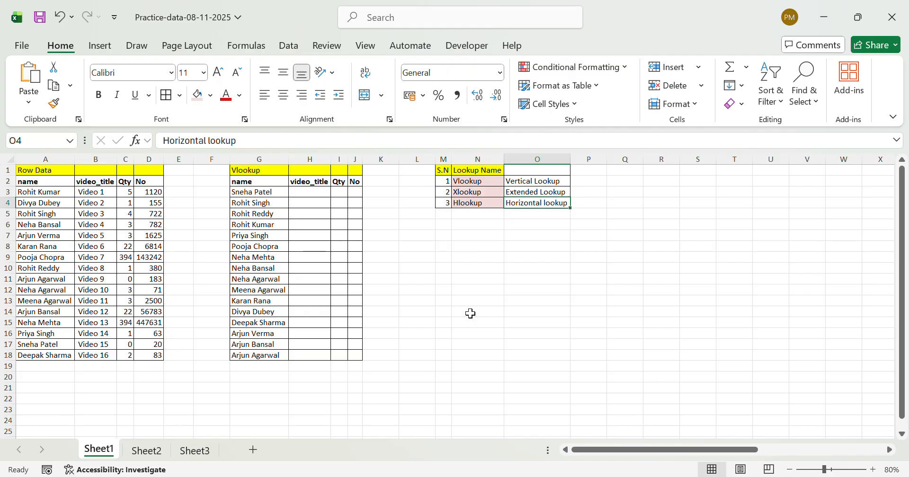
{"action": "key", "text": "Up"}
{"action": "key", "text": "Up"}
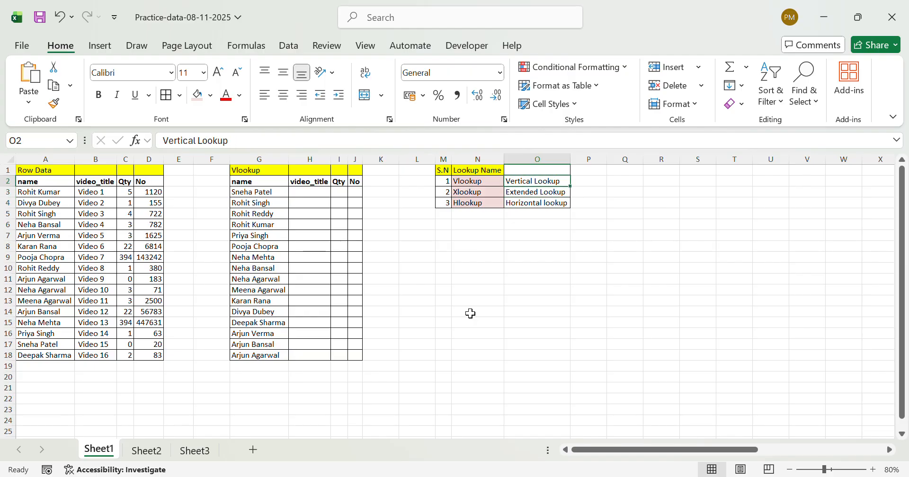
{"action": "key", "text": "Left"}
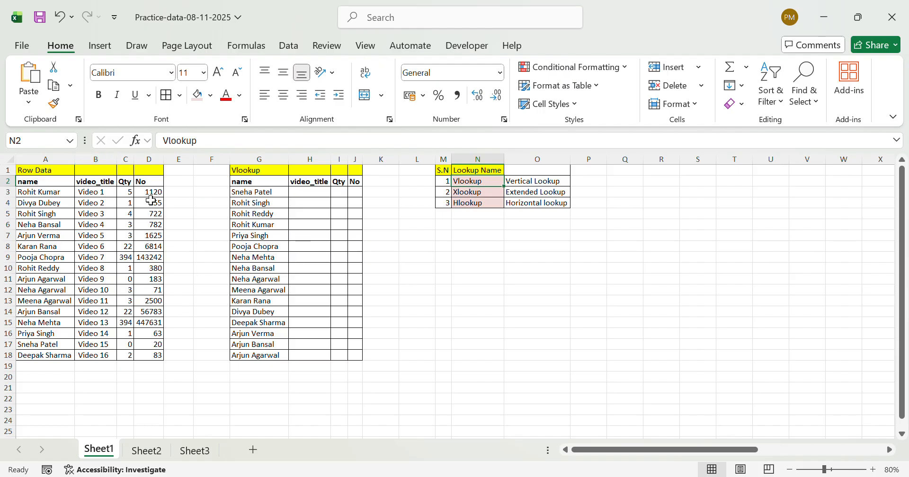
Examine the Row Data table's columns and rows and the name column of the Vlookup table that needs filling
{"action": "left_click", "coordinate": [341, 235]}
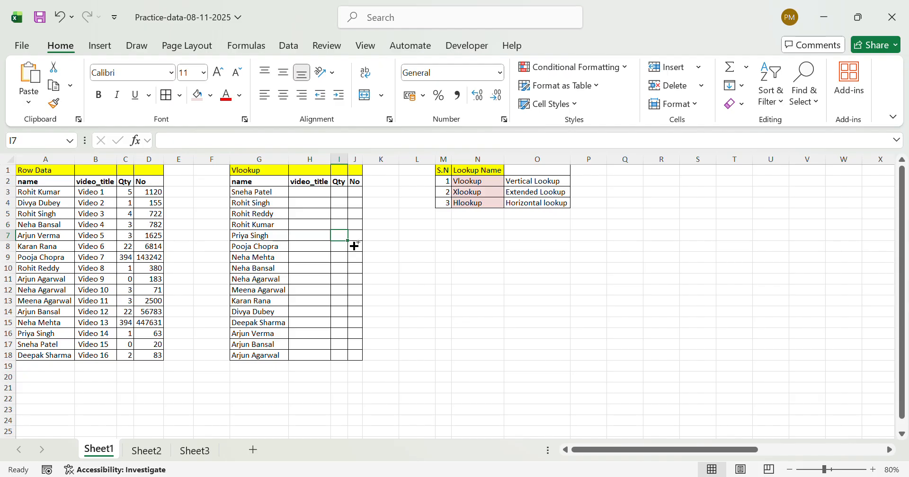
{"action": "key", "text": "ctrl+Home"}
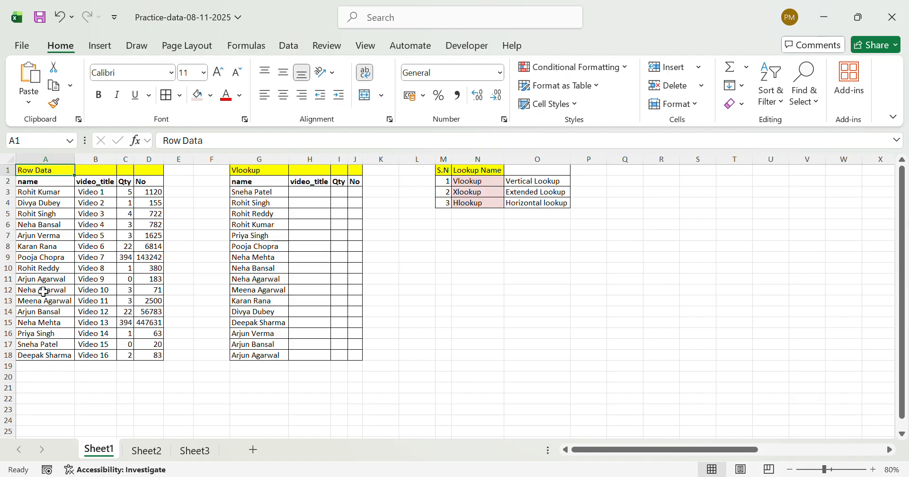
{"action": "left_click", "coordinate": [45, 161]}
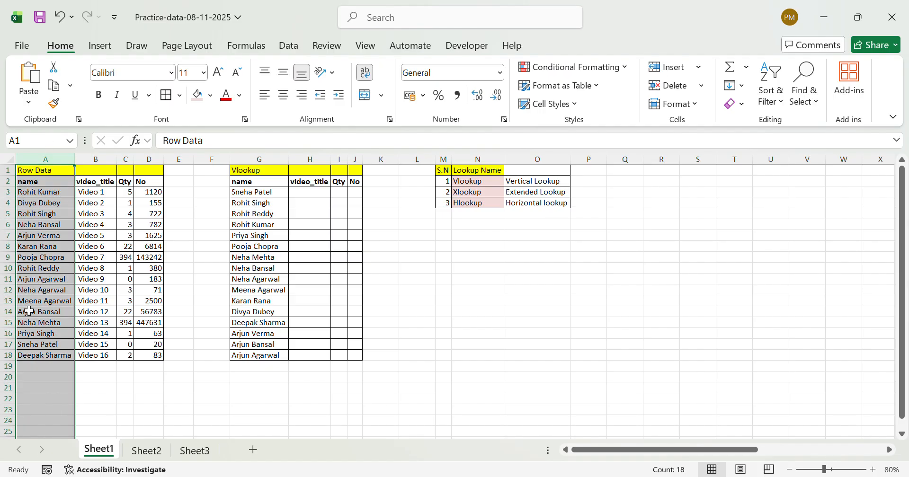
{"action": "left_click", "coordinate": [9, 193]}
{"action": "left_click_drag", "start_coordinate": [9, 201], "coordinate": [8, 257]}
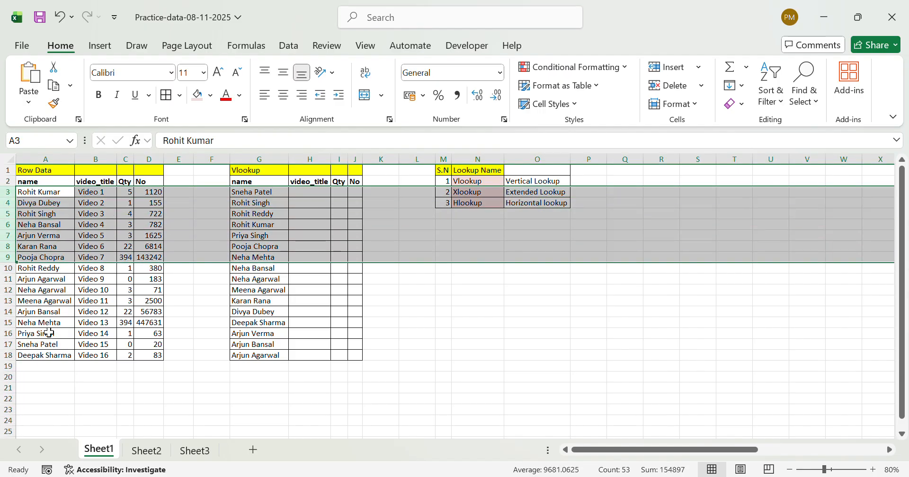
{"action": "left_click", "coordinate": [442, 348]}
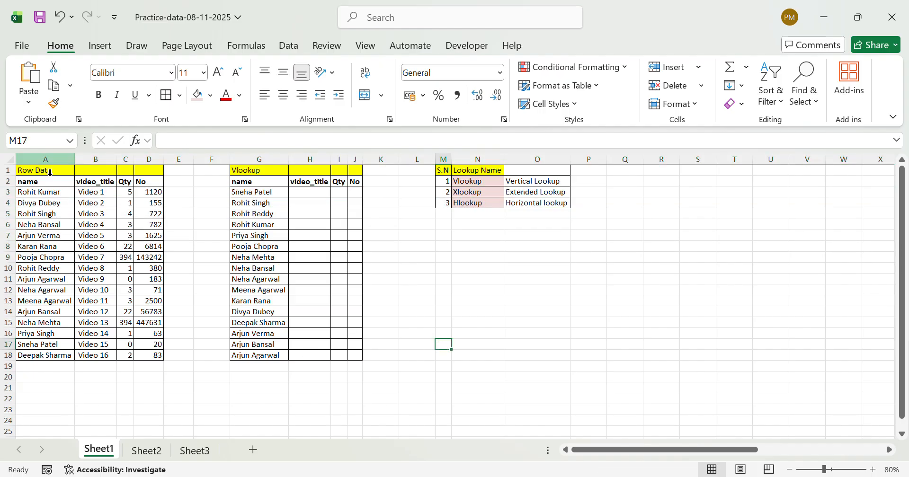
{"action": "left_click", "coordinate": [48, 160]}
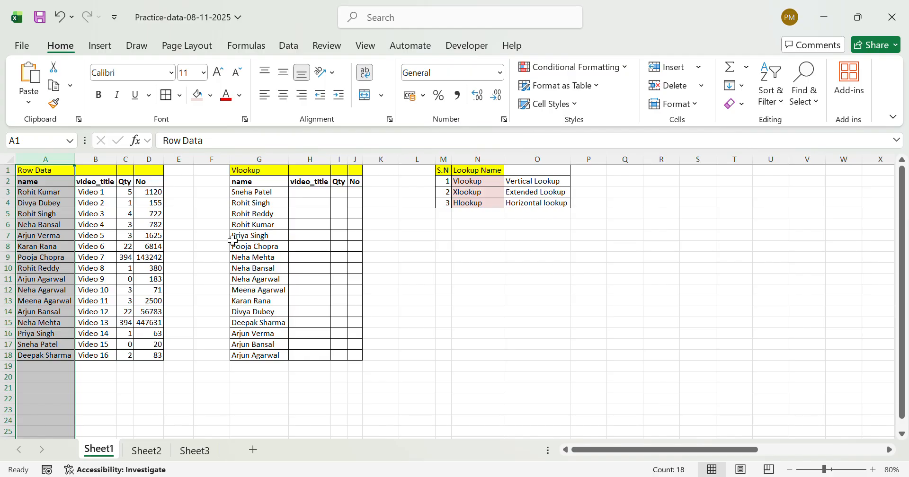
{"action": "left_click", "coordinate": [91, 235]}
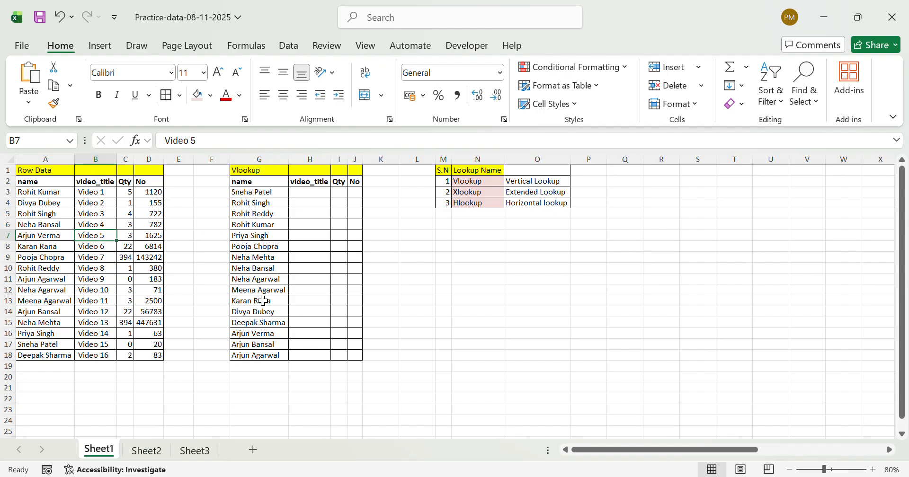
{"action": "left_click", "coordinate": [280, 269]}
{"action": "key", "text": "ctrl+Up"}
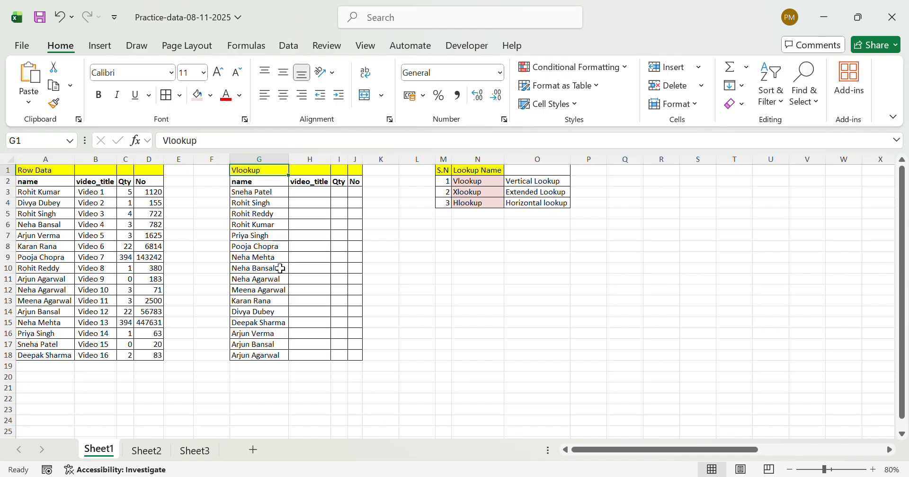
{"action": "key", "text": "Down"}
{"action": "key", "text": "Down"}
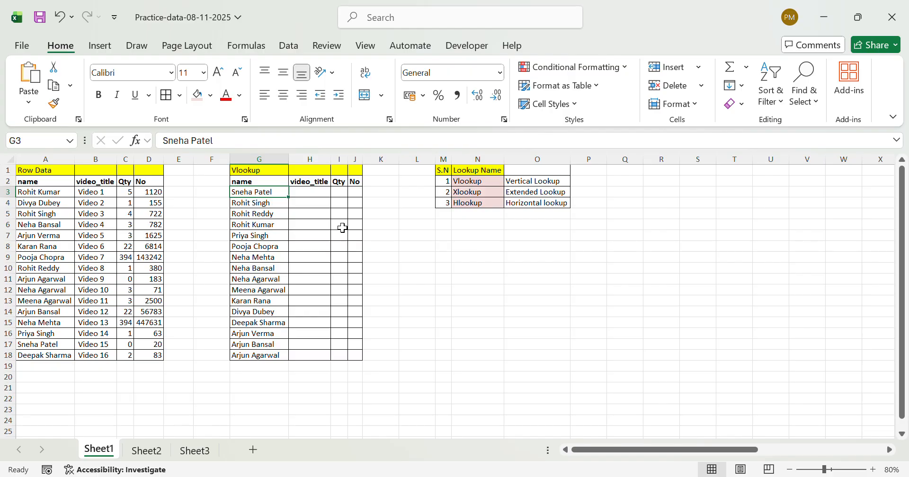
Enter =VLOOKUP(G:G,A:B,2,0) in H3 to look up the video title for the first name in the Vlookup table
{"action": "key", "text": "Right"}
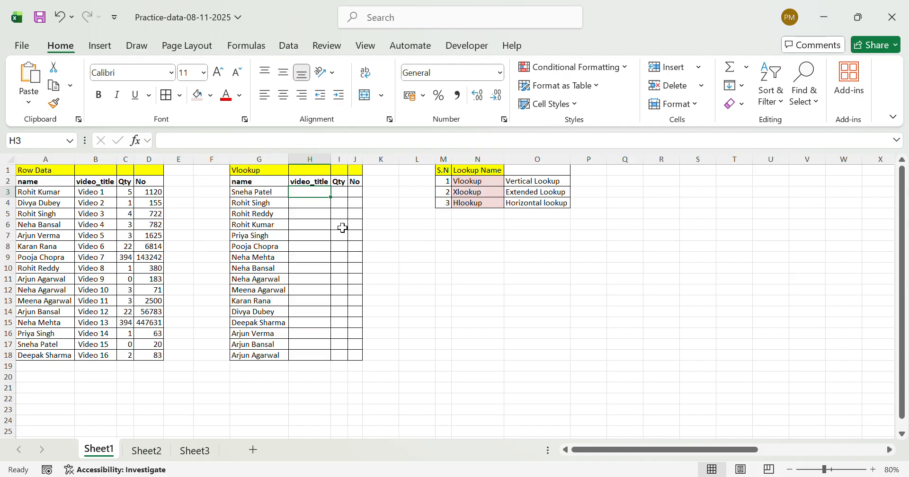
{"action": "type", "text": "="}
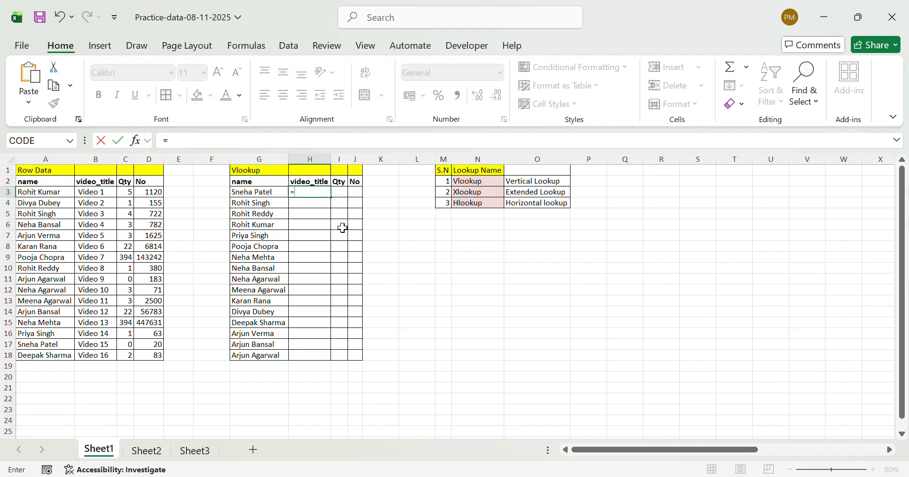
{"action": "type", "text": "vl"}
{"action": "key", "text": "Tab"}
{"action": "key", "text": "Left"}
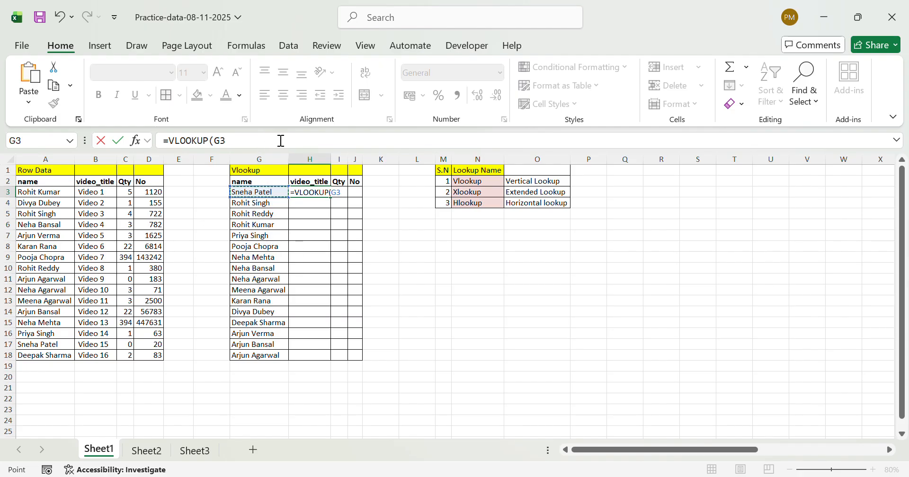
{"action": "left_click", "coordinate": [273, 173]}
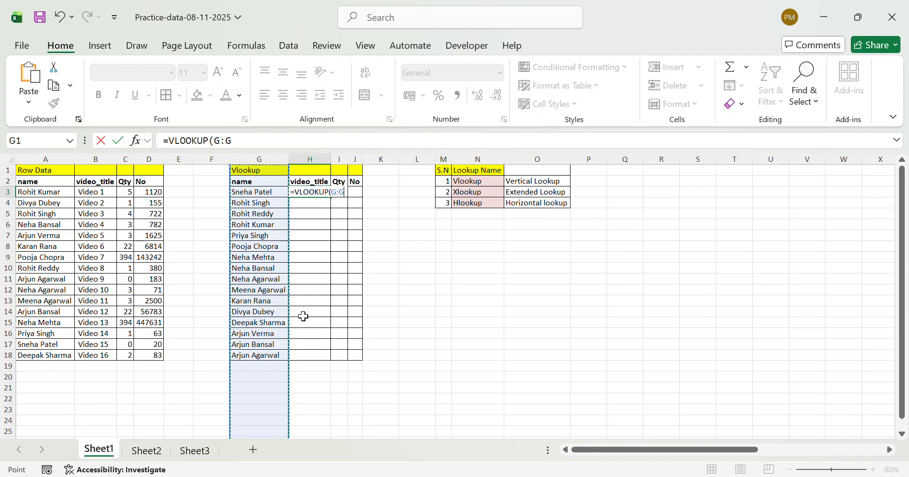
{"action": "type", "text": ","}
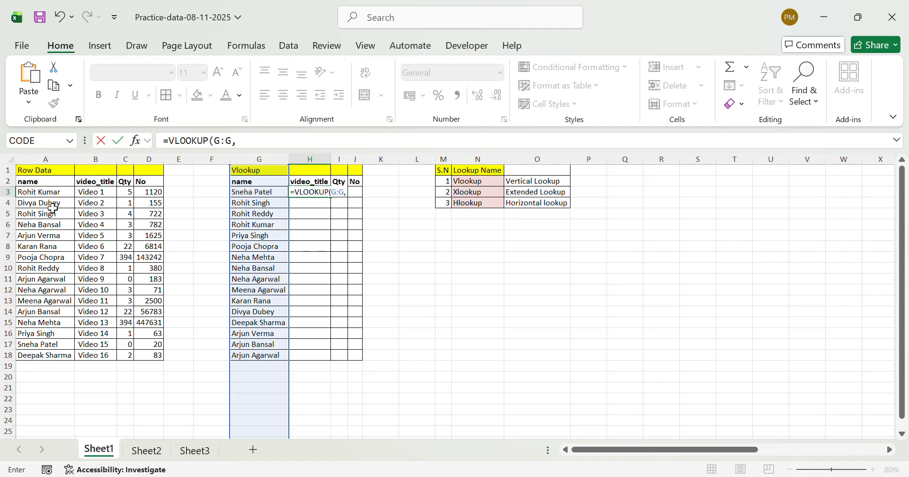
{"action": "left_click", "coordinate": [49, 172]}
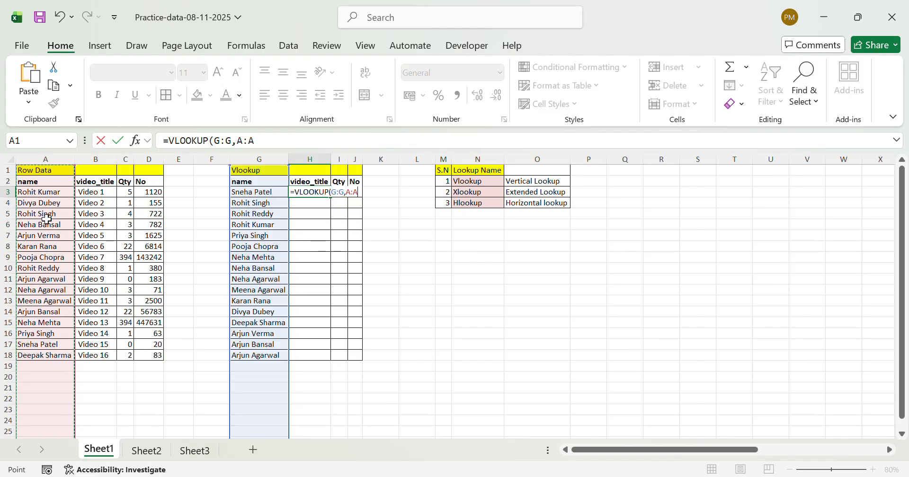
{"action": "key", "text": "shift+Right"}
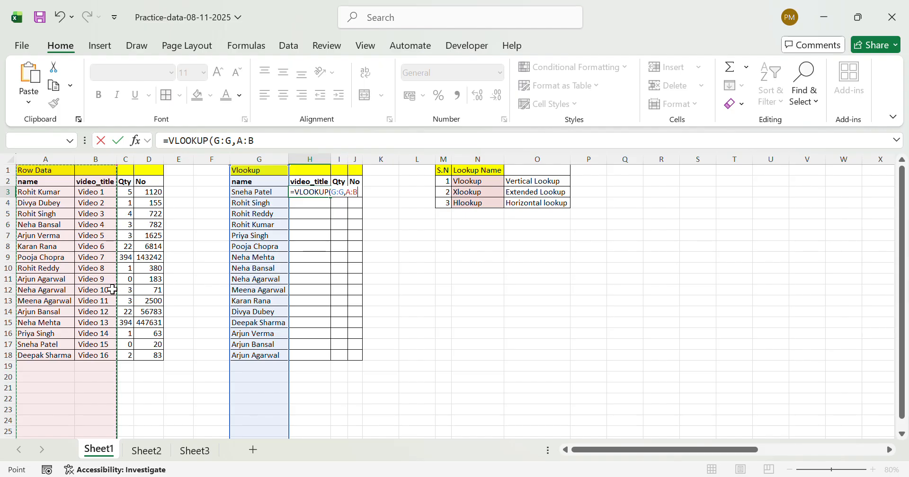
{"action": "type", "text": ","}
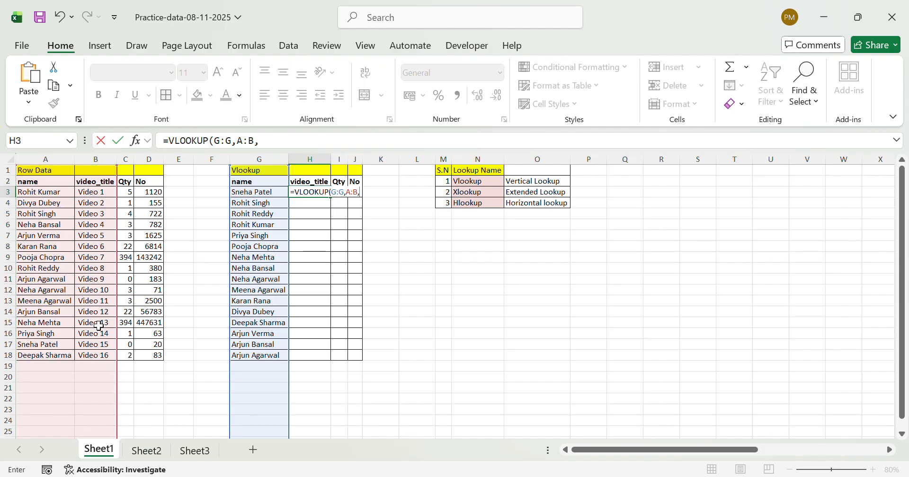
{"action": "type", "text": "2,0"}
{"action": "key", "text": "Return"}
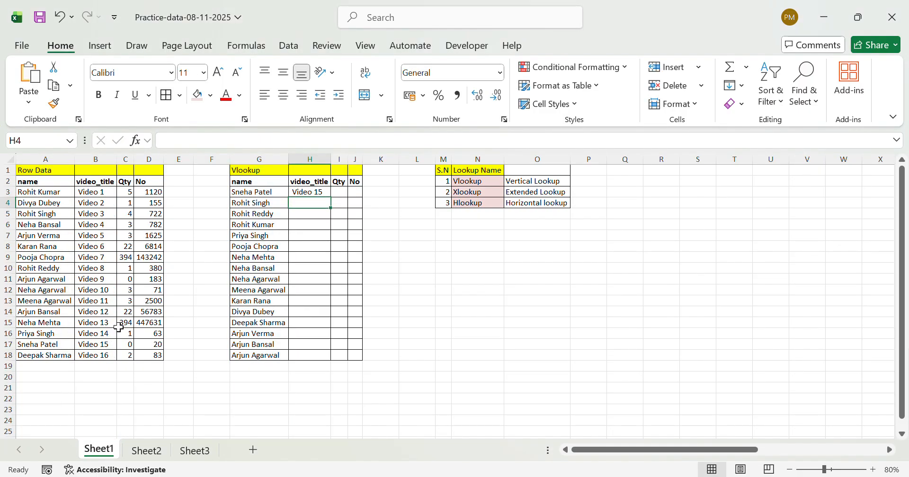
Check the video title returned in H3 against the matching person's record in row 17 of Row Data
{"action": "left_click", "coordinate": [322, 196]}
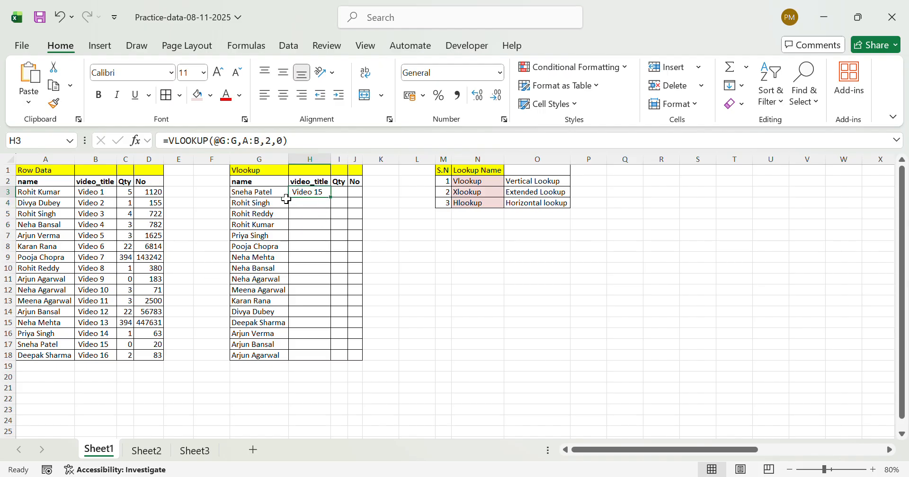
{"action": "left_click", "coordinate": [259, 197]}
{"action": "key", "text": "ctrl+c"}
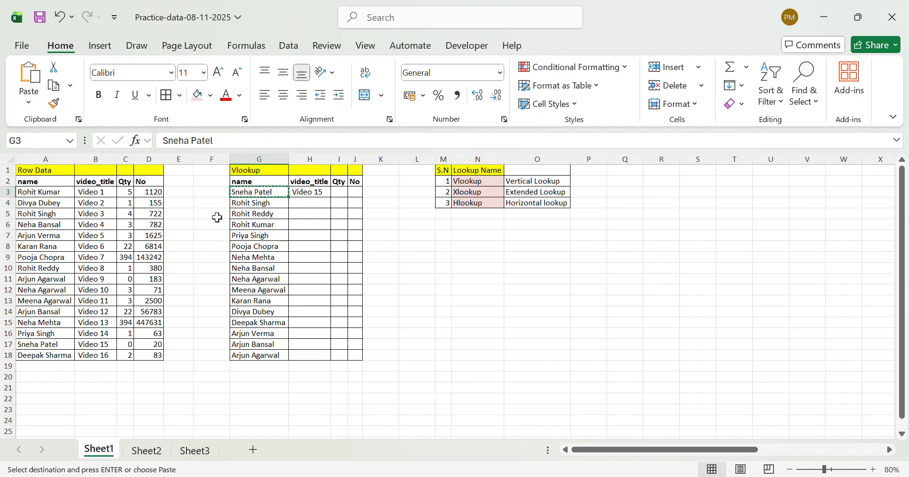
{"action": "left_click", "coordinate": [33, 350]}
{"action": "key", "text": "Right"}
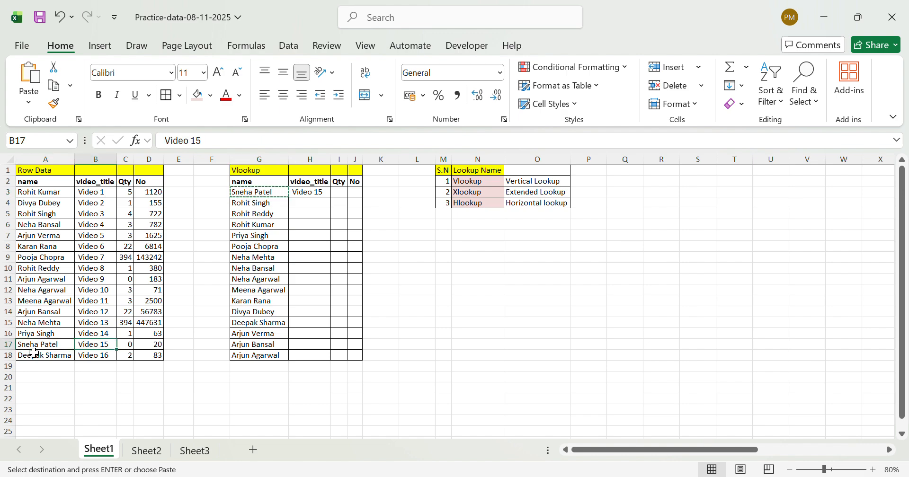
{"action": "key", "text": "Right"}
{"action": "key", "text": "Right"}
{"action": "key", "text": "Right"}
{"action": "key", "text": "Right"}
{"action": "key", "text": "Right"}
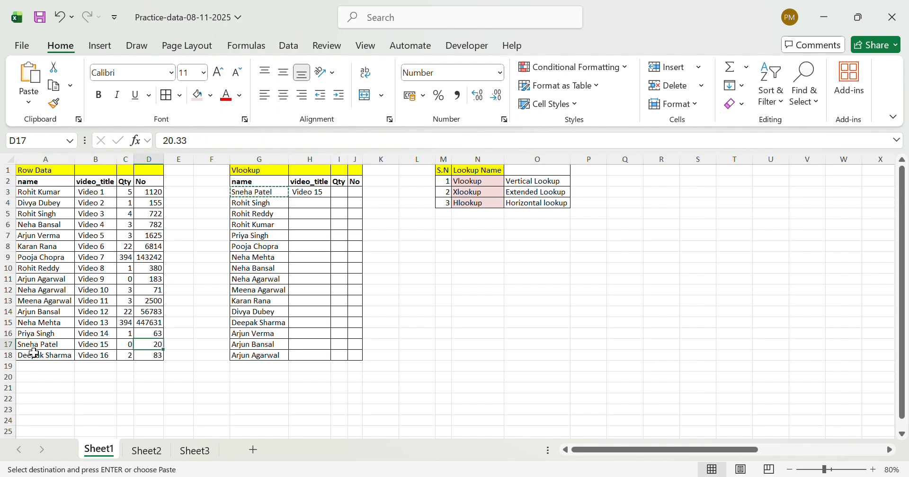
Fill the VLOOKUP formula from H3 down through H18 in the video_title column
{"action": "key", "text": "ctrl+Up"}
{"action": "key", "text": "Right"}
{"action": "key", "text": "Down"}
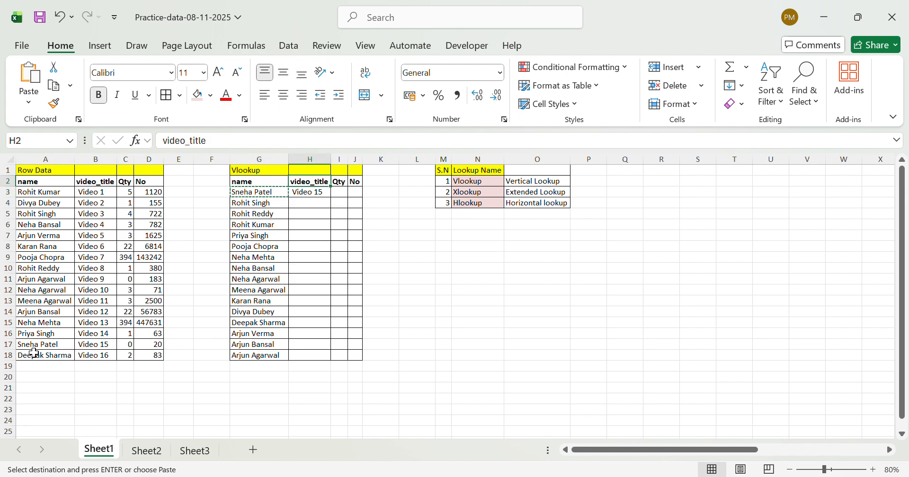
{"action": "key", "text": "Down"}
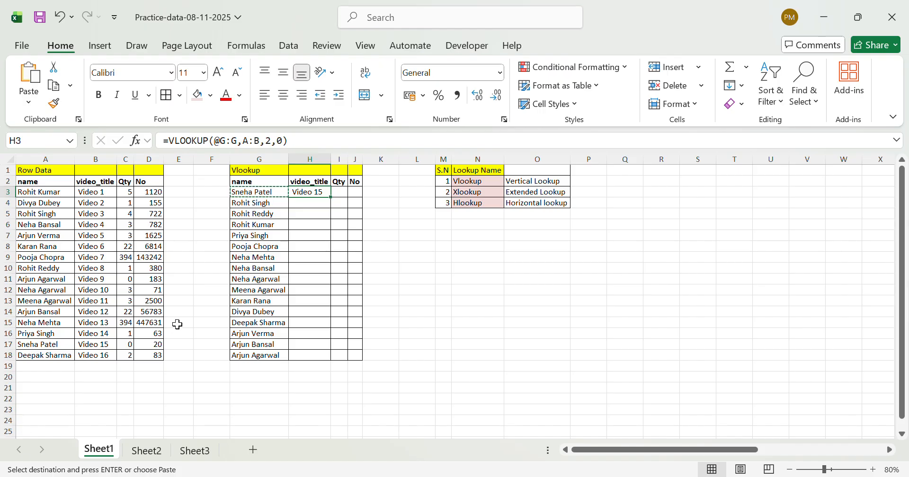
{"action": "key", "text": "shift+Down"}
{"action": "key", "text": "shift+Down"}
{"action": "key", "text": "shift+Down"}
{"action": "key", "text": "shift+Down"}
{"action": "key", "text": "shift+Down"}
{"action": "key", "text": "shift+Down"}
{"action": "key", "text": "shift+Down"}
{"action": "key", "text": "shift+Down"}
{"action": "key", "text": "shift+Down"}
{"action": "key", "text": "shift+Down"}
{"action": "key", "text": "shift+Down"}
{"action": "key", "text": "shift+Down"}
{"action": "key", "text": "shift+Down"}
{"action": "key", "text": "shift+Down"}
{"action": "key", "text": "shift+Down"}
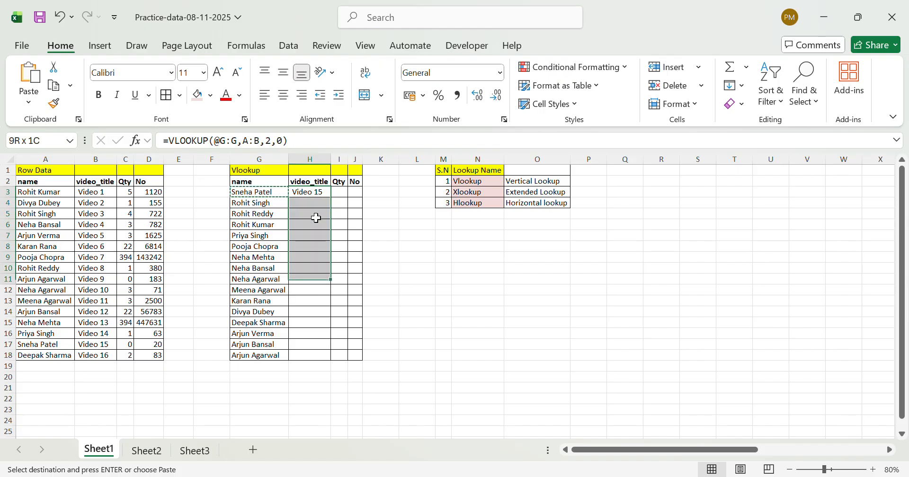
{"action": "key", "text": "ctrl+d"}
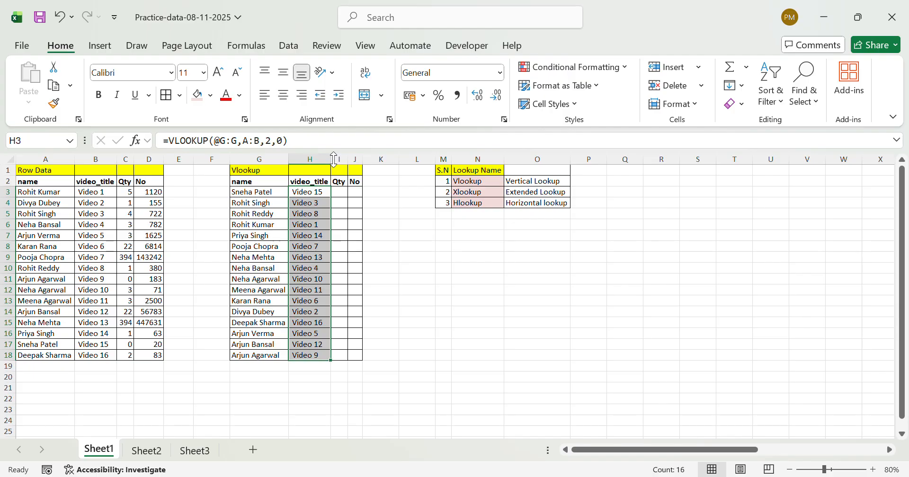
Check the video title looked up in row 9 against the same person's record in row 15 of Row Data
{"action": "left_click", "coordinate": [312, 271]}
{"action": "key", "text": "Up"}
{"action": "key", "text": "Left"}
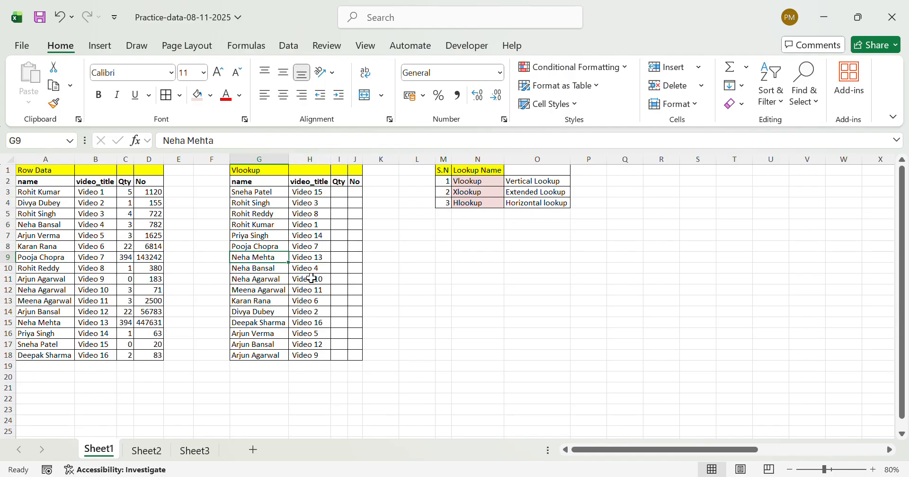
{"action": "key", "text": "Right"}
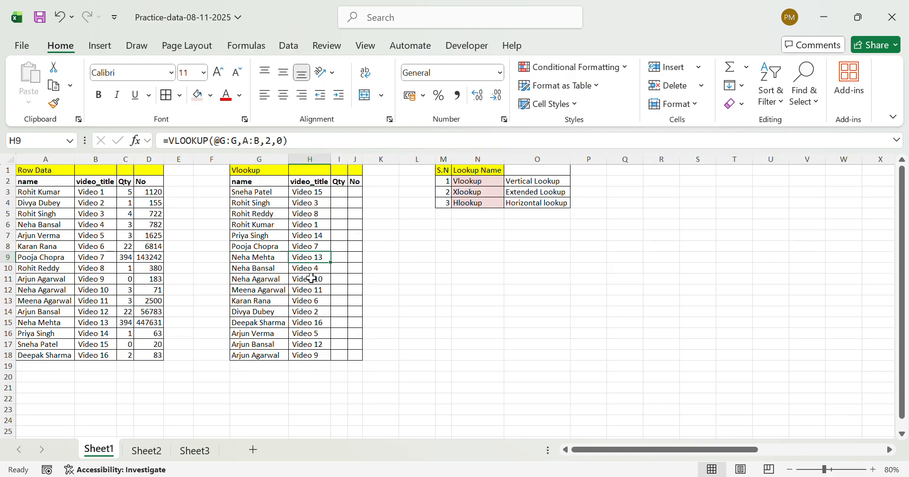
{"action": "left_click", "coordinate": [51, 327]}
{"action": "key", "text": "Right"}
{"action": "key", "text": "Right"}
{"action": "key", "text": "Right"}
{"action": "key", "text": "Right"}
{"action": "key", "text": "Right"}
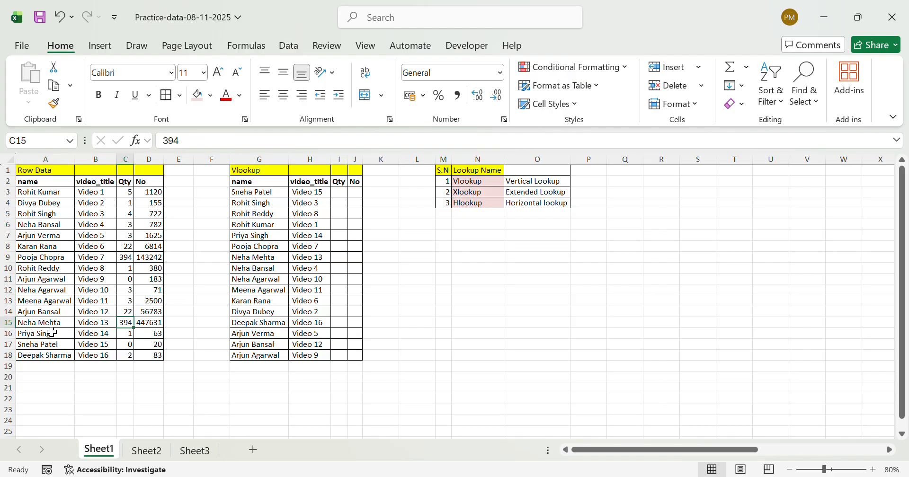
Enter =VLOOKUP(G:G,A:C,3,0) in I3 to look up the Qty for the first name in the Vlookup table
{"action": "key", "text": "Right"}
{"action": "key", "text": "Right"}
{"action": "key", "text": "Right"}
{"action": "key", "text": "ctrl+Up"}
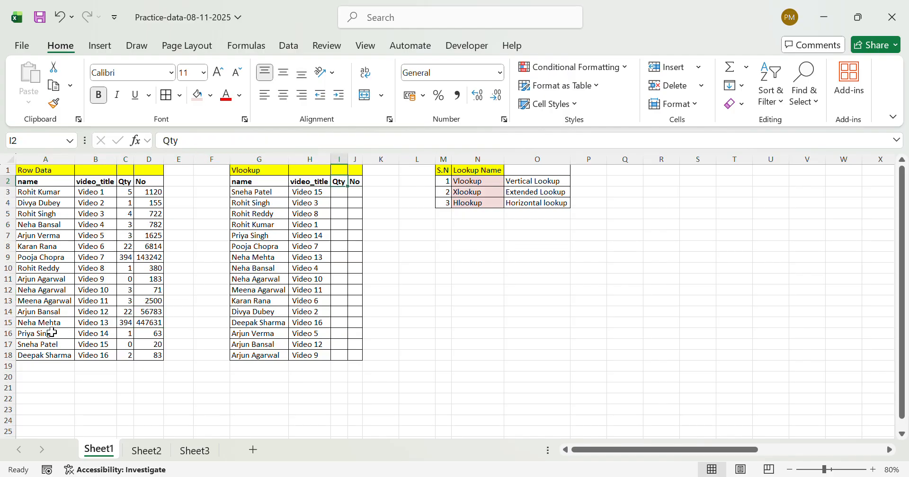
{"action": "key", "text": "Down"}
{"action": "key", "text": "Left"}
{"action": "key", "text": "Right"}
{"action": "key", "text": "Right"}
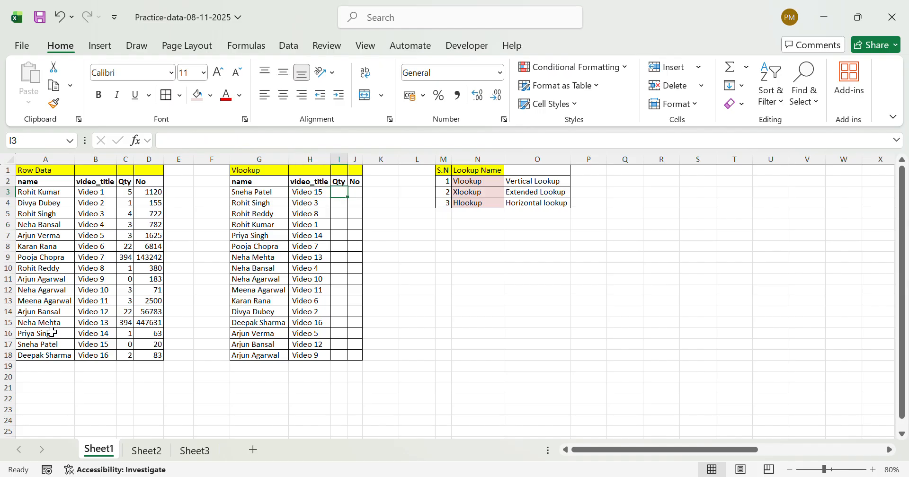
{"action": "key", "text": "Left"}
{"action": "type", "text": "=vl"}
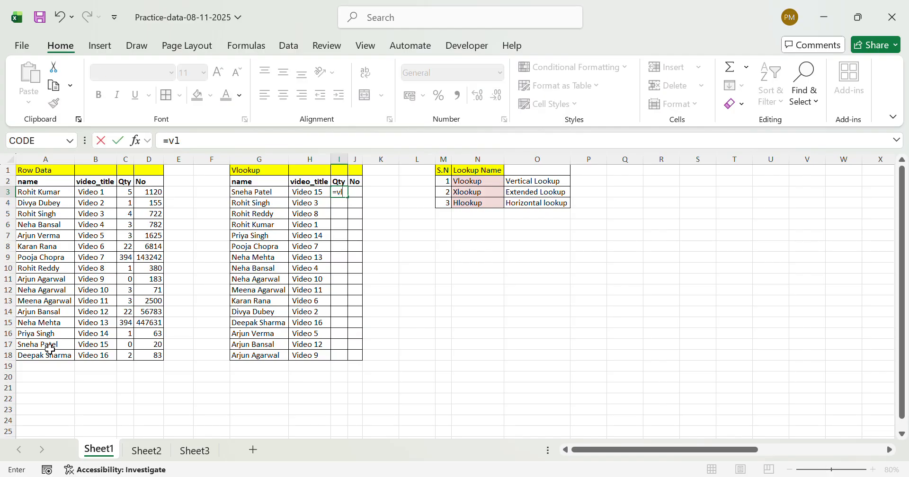
{"action": "key", "text": "Tab"}
{"action": "key", "text": "Left"}
{"action": "key", "text": "Left"}
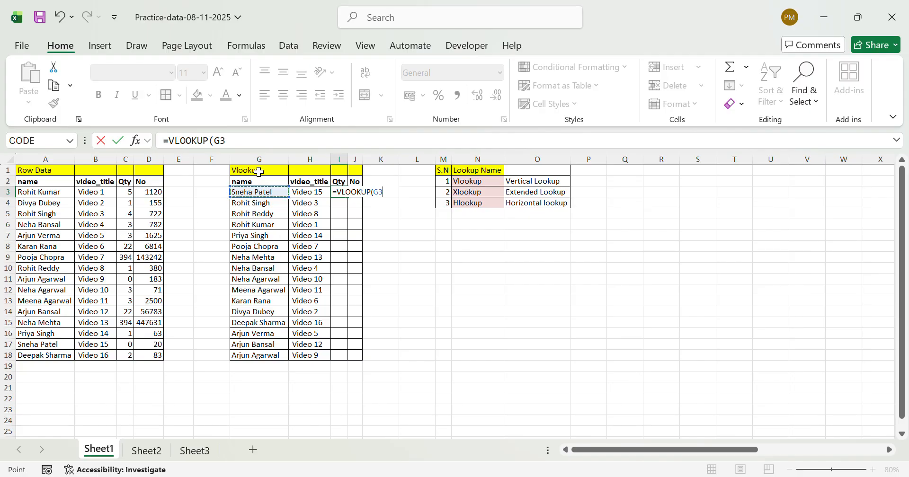
{"action": "left_click", "coordinate": [272, 168]}
{"action": "type", "text": ","}
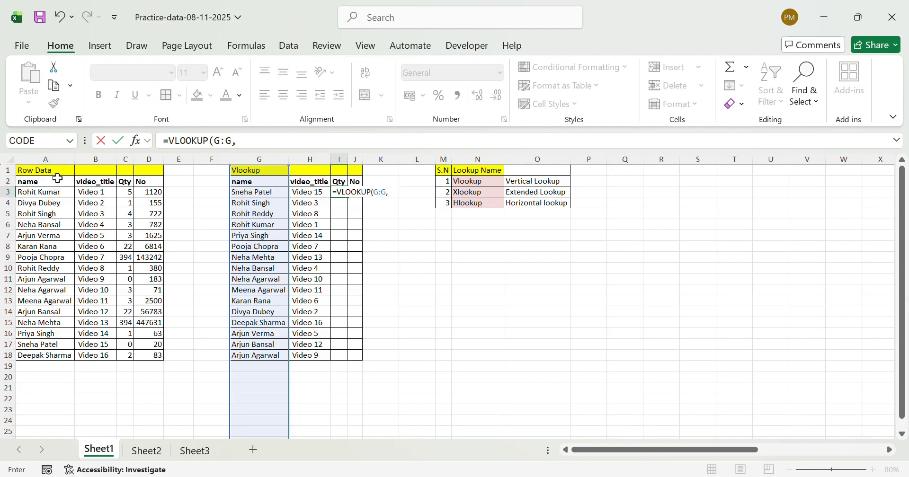
{"action": "left_click", "coordinate": [41, 159]}
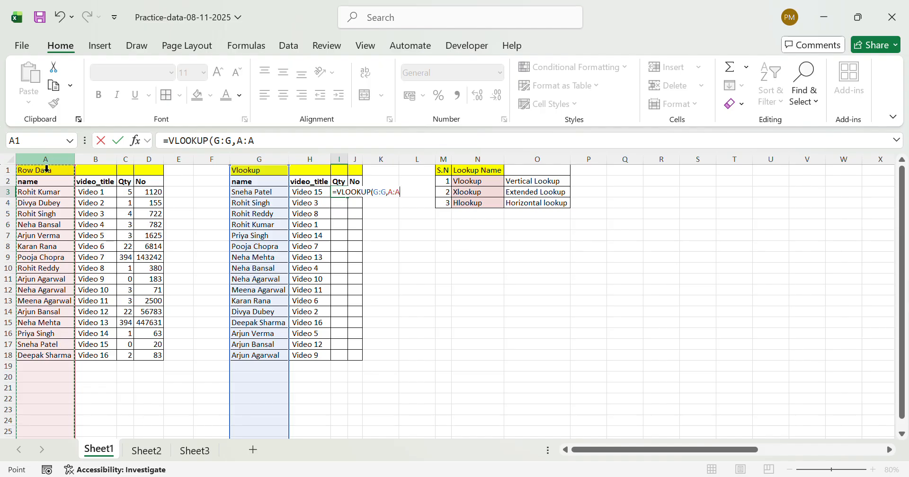
{"action": "left_click_drag", "start_coordinate": [46, 169], "coordinate": [117, 225]}
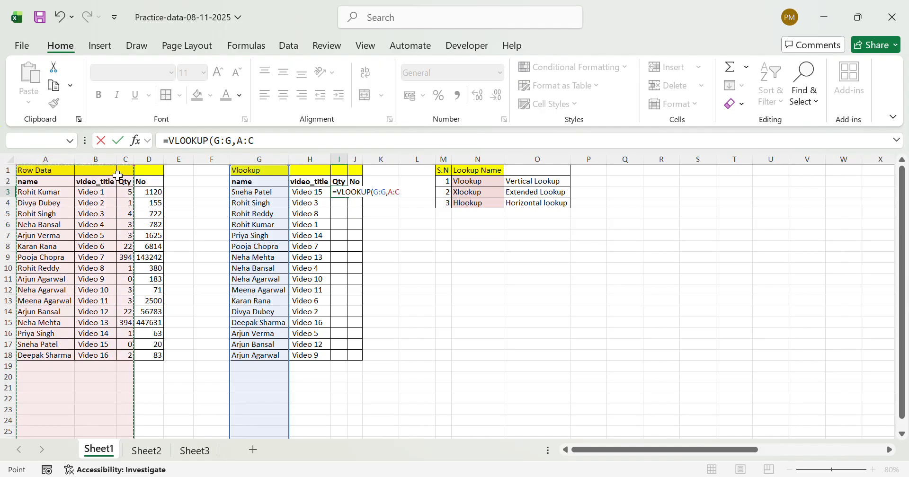
{"action": "type", "text": ","}
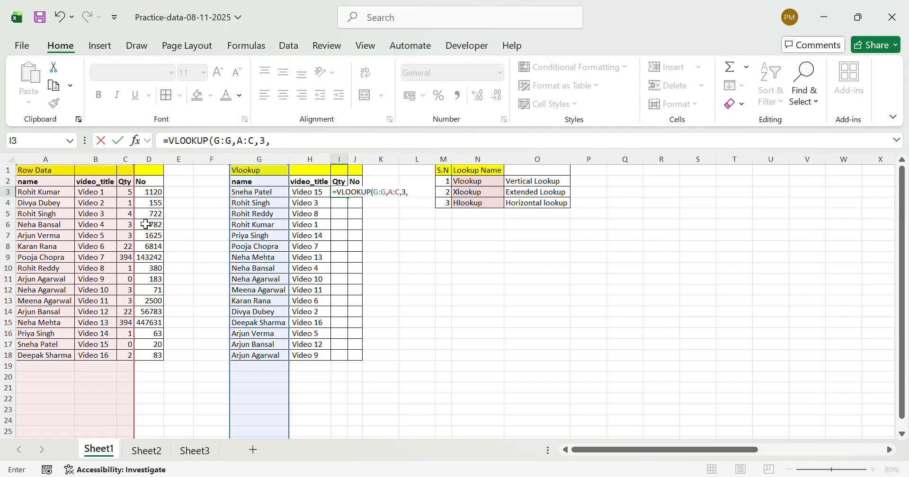
{"action": "type", "text": "3,0"}
{"action": "key", "text": "Return"}
Try filling the Qty formula down column I, and undo that fill
{"action": "key", "text": "ctrl+Down"}
{"action": "key", "text": "Right"}
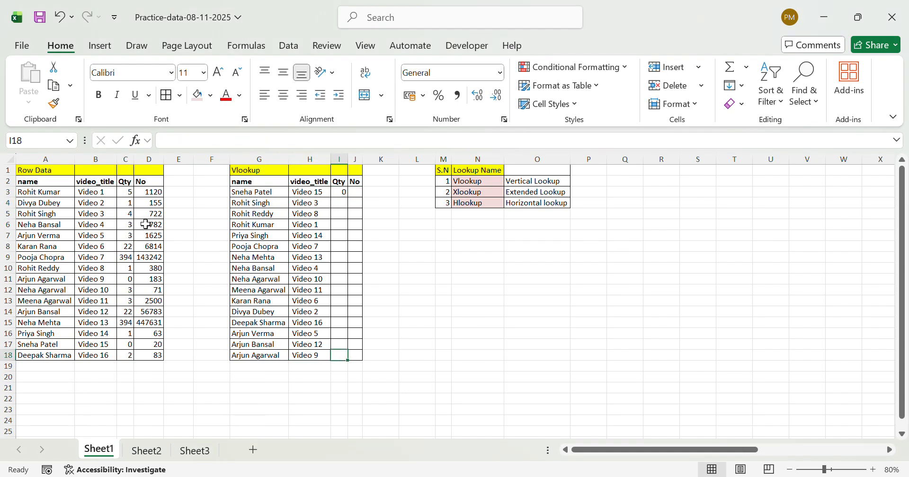
{"action": "key", "text": "ctrl+shift+Up"}
{"action": "key", "text": "ctrl+d"}
{"action": "key", "text": "ctrl+Up"}
{"action": "key", "text": "ctrl+z"}
Fill the VLOOKUP formula from I3 down through I18 in the Qty column
{"action": "key", "text": "Up"}
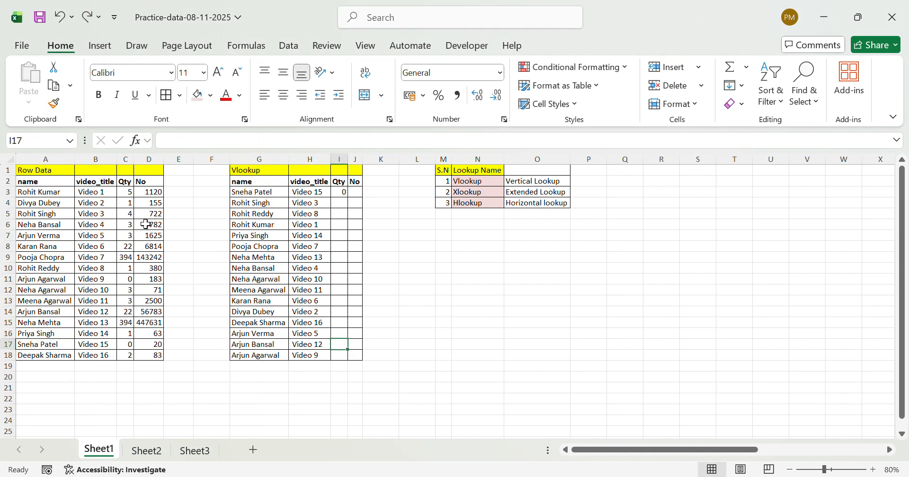
{"action": "key", "text": "Left"}
{"action": "key", "text": "Down"}
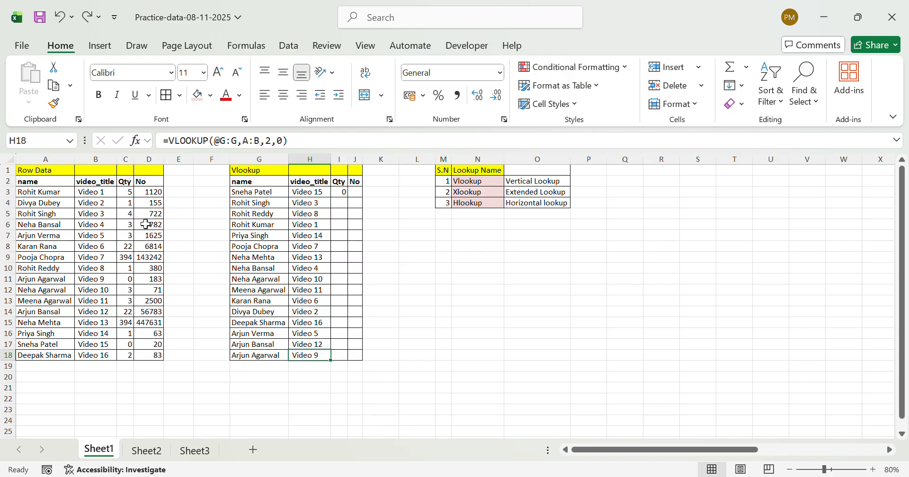
{"action": "key", "text": "Right"}
{"action": "key", "text": "ctrl+Up"}
{"action": "key", "text": "Left"}
{"action": "key", "text": "ctrl+Down"}
{"action": "key", "text": "Right"}
{"action": "key", "text": "ctrl+shift+Up"}
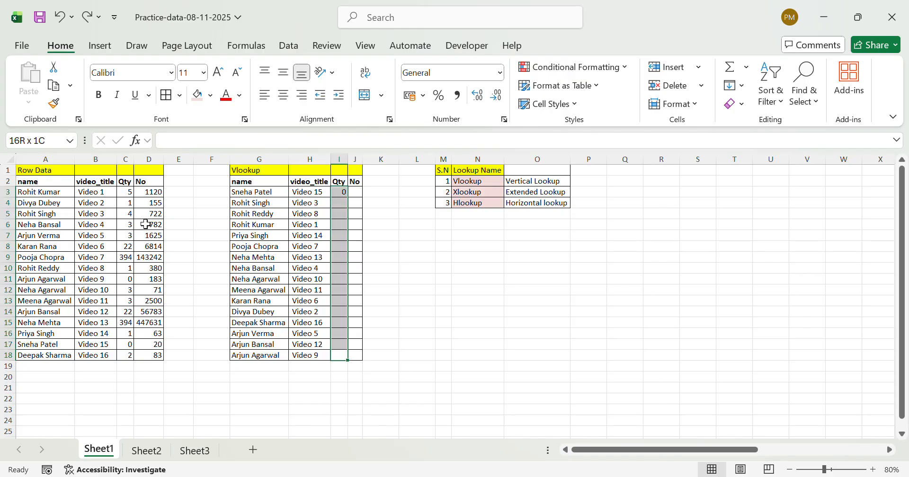
{"action": "key", "text": "ctrl+d"}
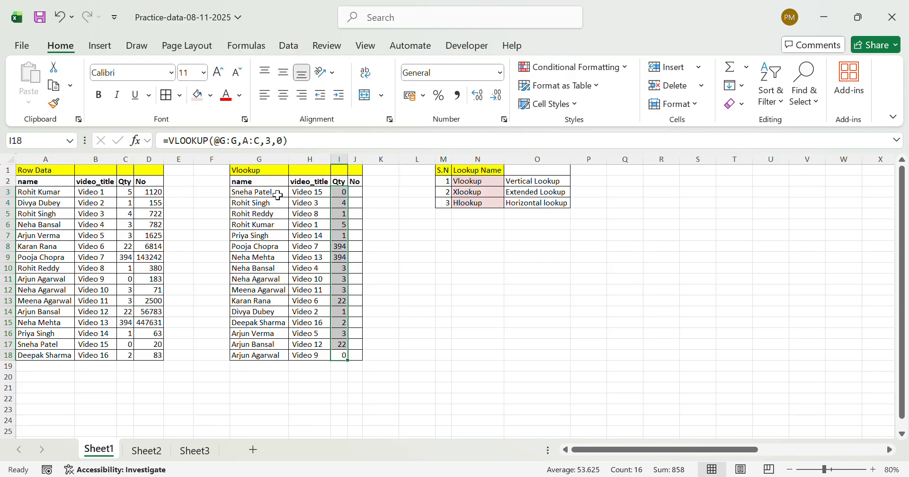
Check the Qty returned in I3 against the matching person's record in row 17 of Row Data
{"action": "left_click", "coordinate": [278, 195]}
{"action": "left_click", "coordinate": [344, 195]}
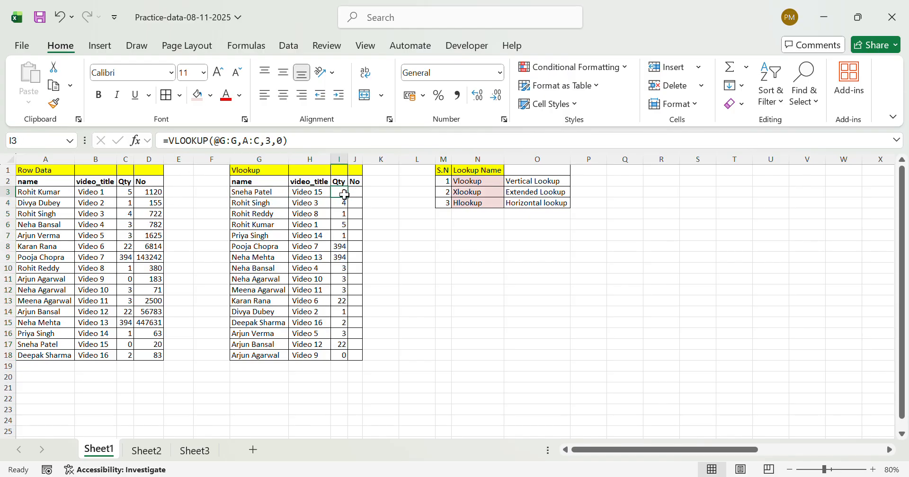
{"action": "left_click", "coordinate": [63, 344]}
{"action": "key", "text": "Right"}
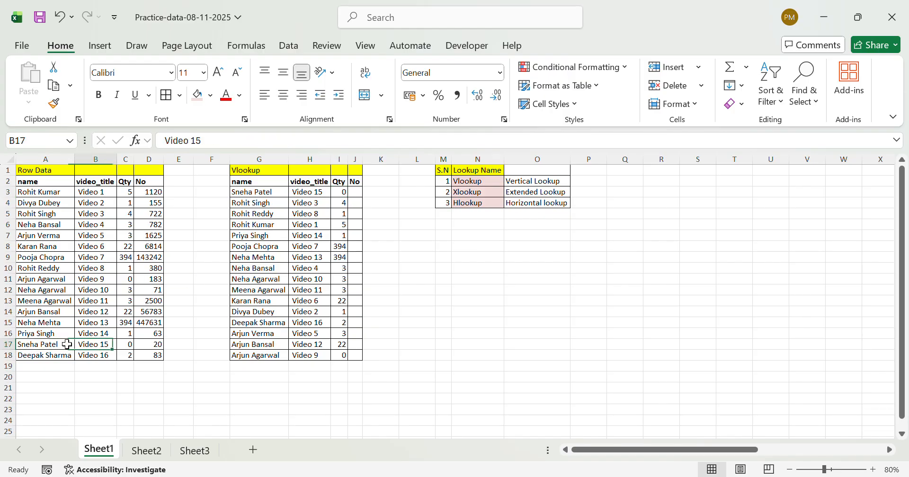
{"action": "key", "text": "Right"}
{"action": "key", "text": "Left"}
Compare the record in row 18 of Row Data with the same person's video title and Qty in row 15 of the Vlookup table
{"action": "key", "text": "Down"}
{"action": "key", "text": "Left"}
{"action": "key", "text": "Right"}
{"action": "key", "text": "Right"}
{"action": "key", "text": "Right"}
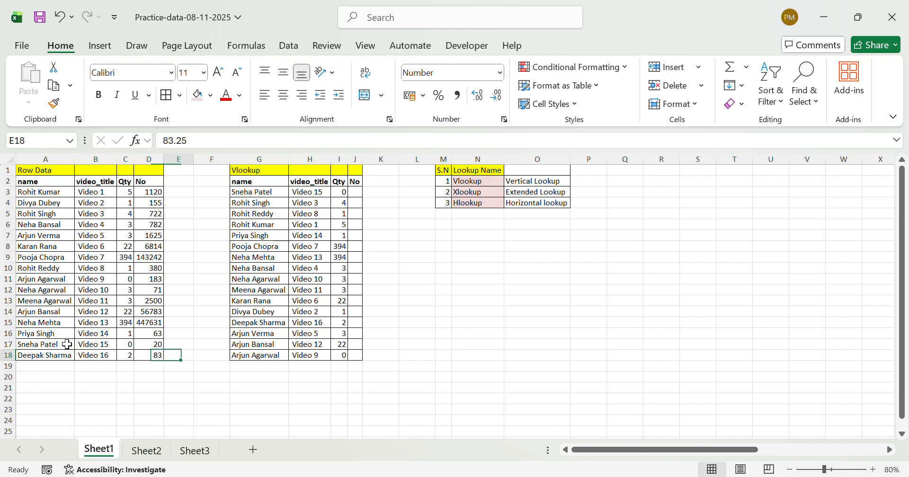
{"action": "key", "text": "Right"}
{"action": "key", "text": "Right"}
{"action": "key", "text": "Right"}
{"action": "key", "text": "Up"}
{"action": "key", "text": "Up"}
{"action": "key", "text": "Up"}
{"action": "key", "text": "Up"}
{"action": "key", "text": "Up"}
{"action": "key", "text": "Up"}
{"action": "key", "text": "Up"}
{"action": "key", "text": "Up"}
{"action": "key", "text": "Up"}
{"action": "key", "text": "Up"}
{"action": "key", "text": "Up"}
{"action": "key", "text": "Up"}
{"action": "key", "text": "Up"}
{"action": "key", "text": "Up"}
{"action": "key", "text": "Up"}
{"action": "key", "text": "Down"}
{"action": "key", "text": "Down"}
{"action": "key", "text": "Down"}
{"action": "key", "text": "Down"}
{"action": "key", "text": "Down"}
{"action": "key", "text": "Down"}
{"action": "key", "text": "Down"}
{"action": "key", "text": "Down"}
{"action": "key", "text": "Down"}
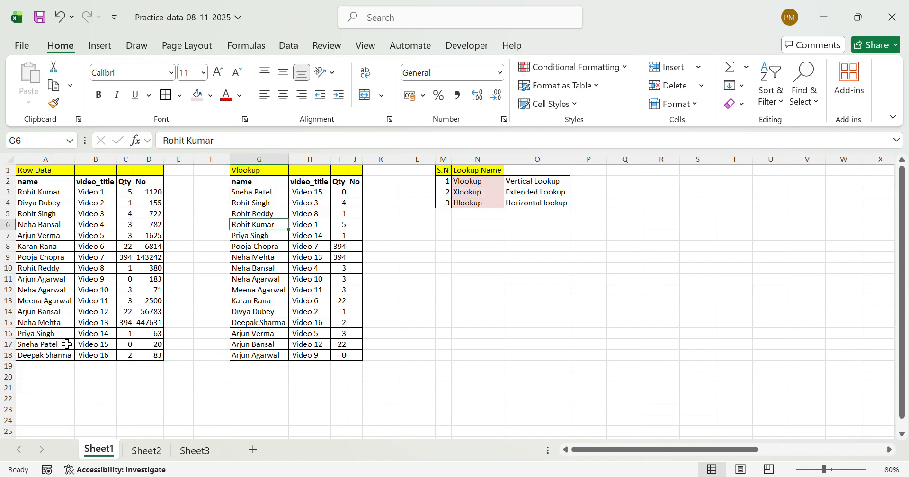
{"action": "key", "text": "Down"}
{"action": "key", "text": "Down"}
{"action": "key", "text": "Down"}
{"action": "key", "text": "Down"}
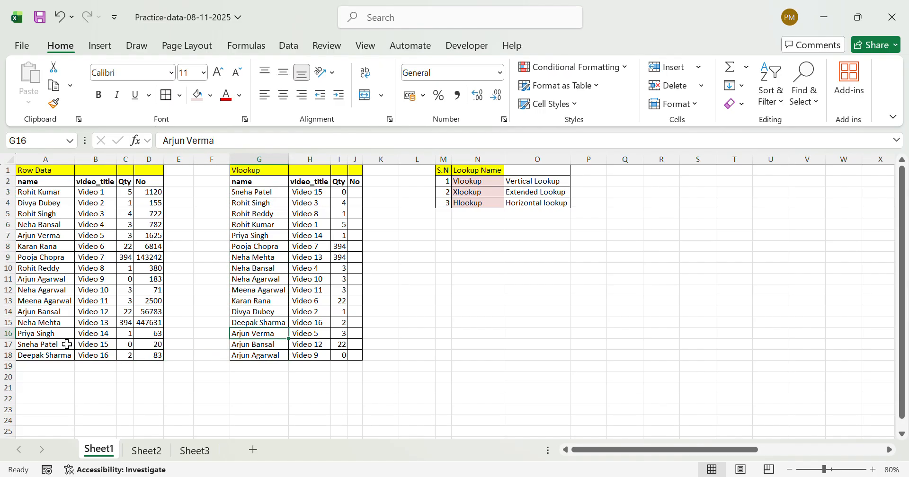
{"action": "key", "text": "Up"}
{"action": "key", "text": "Right"}
{"action": "key", "text": "Right"}
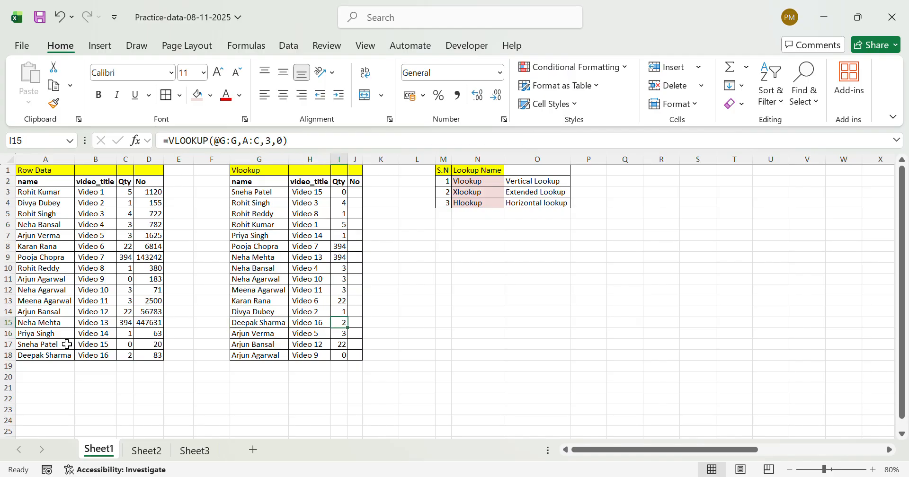
{"action": "key", "text": "shift+space"}
{"action": "key", "text": "ctrl+Up"}
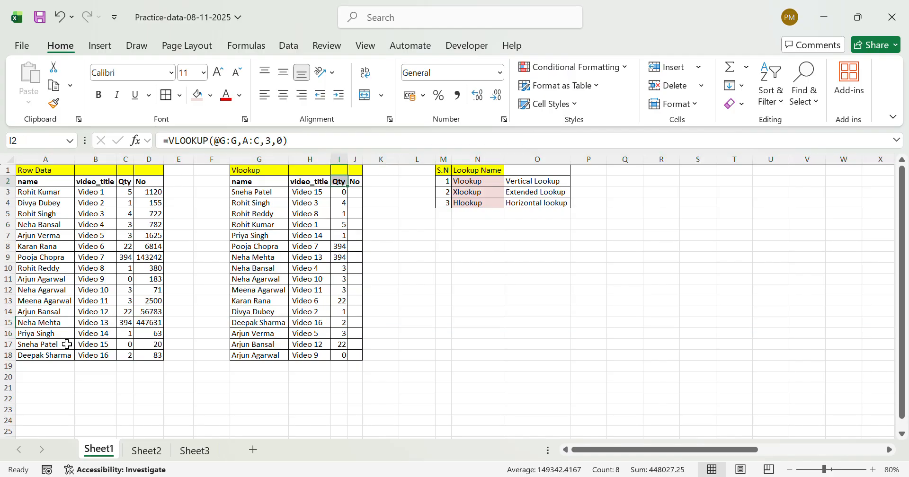
{"action": "key", "text": "Down"}
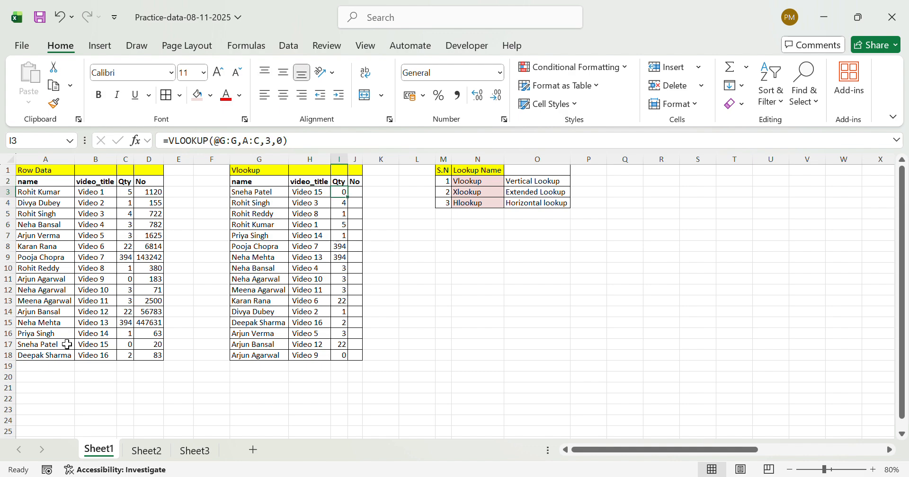